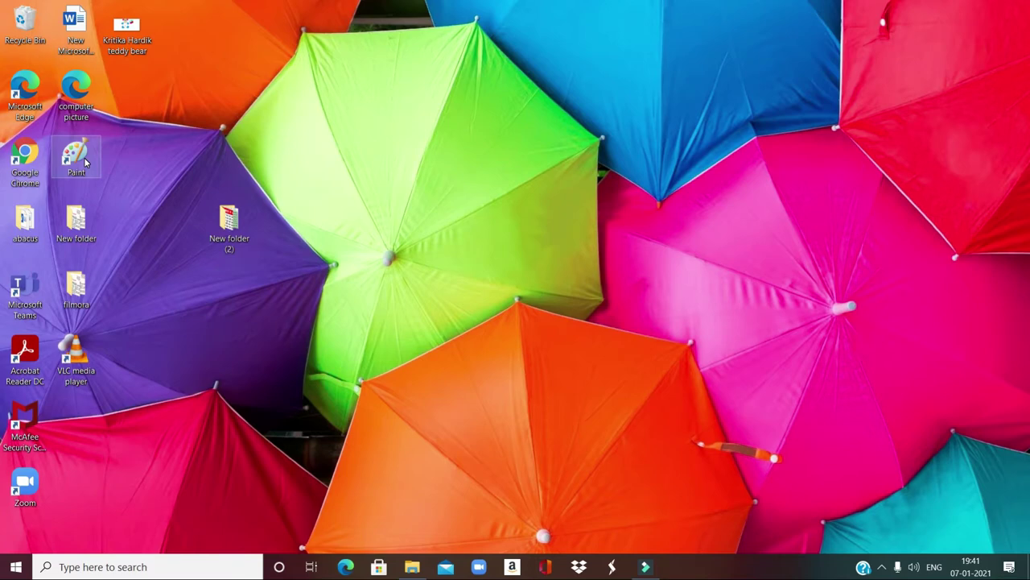
Step: Open Paint from its desktop shortcut and close it again
{"action": "double_click", "coordinate": [85, 162]}
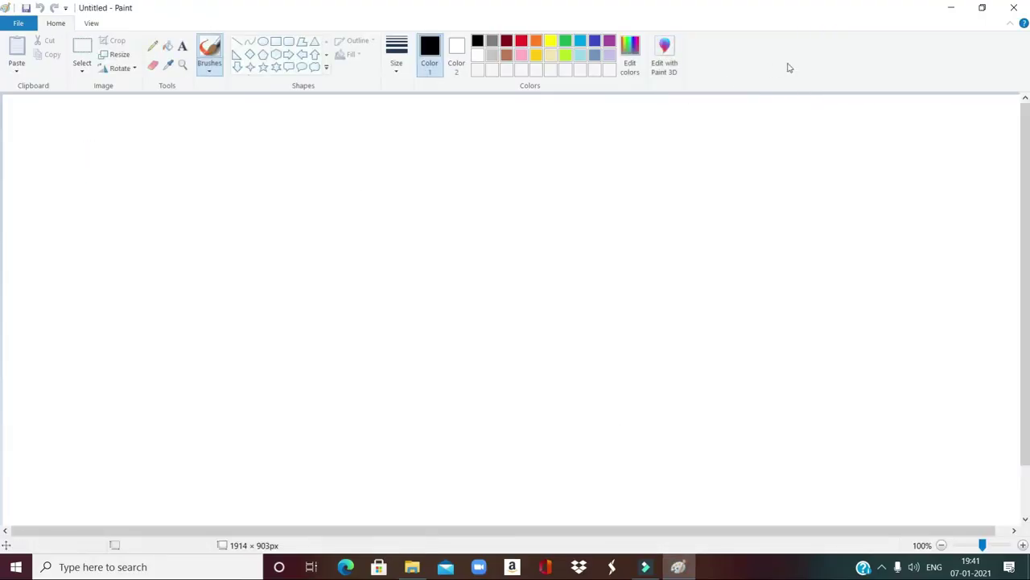
{"action": "left_click", "coordinate": [1011, 10]}
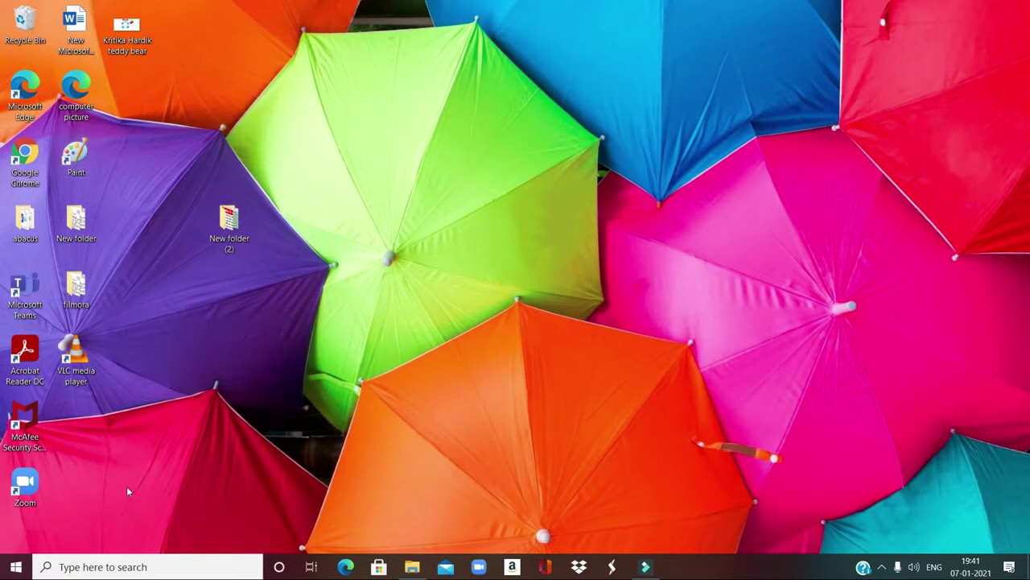
Step: Search Windows for "ms paint" and open the Paint app
{"action": "left_click", "coordinate": [126, 568]}
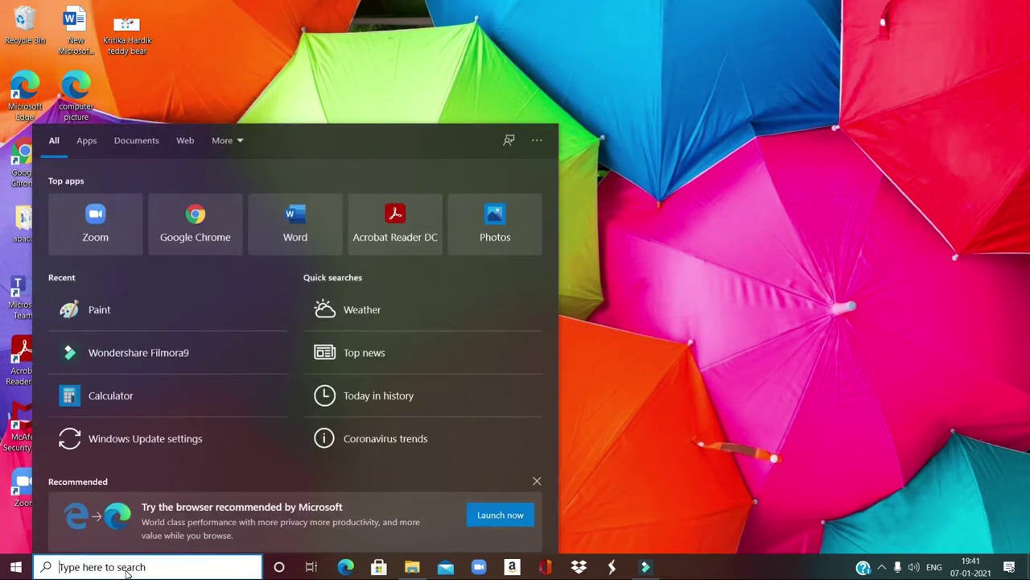
{"action": "type", "text": "ms p"}
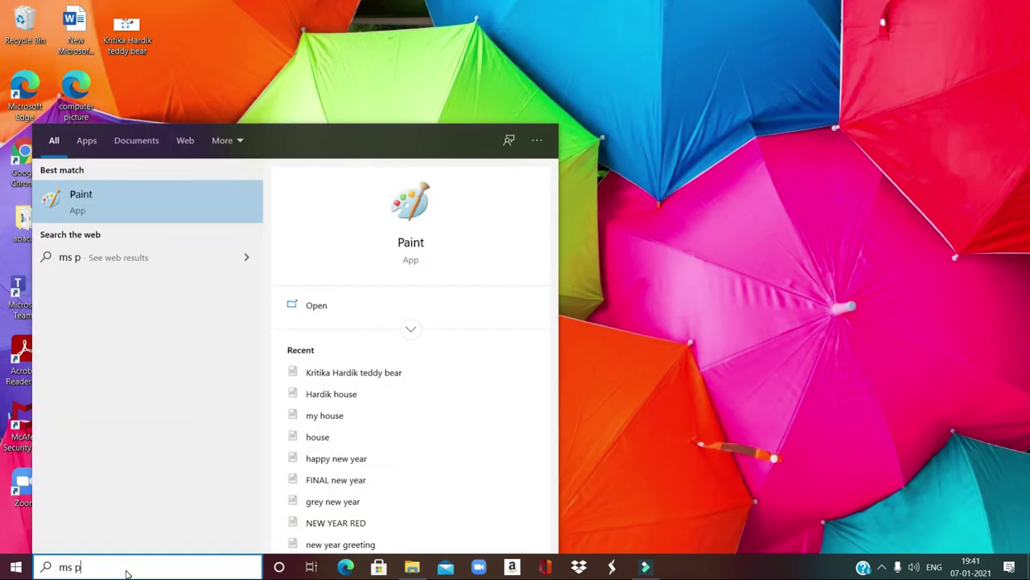
{"action": "type", "text": "aint"}
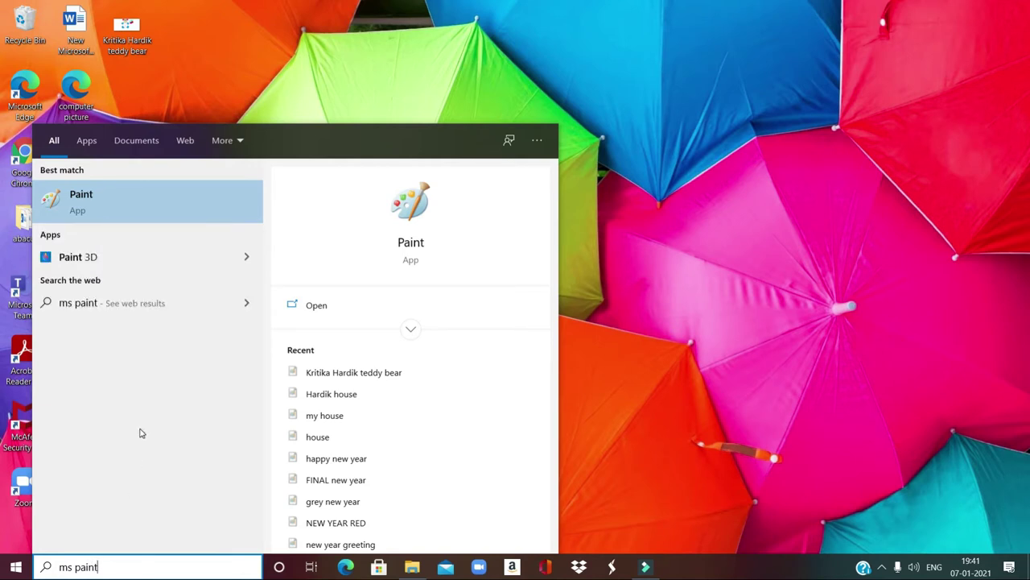
{"action": "left_click", "coordinate": [184, 210]}
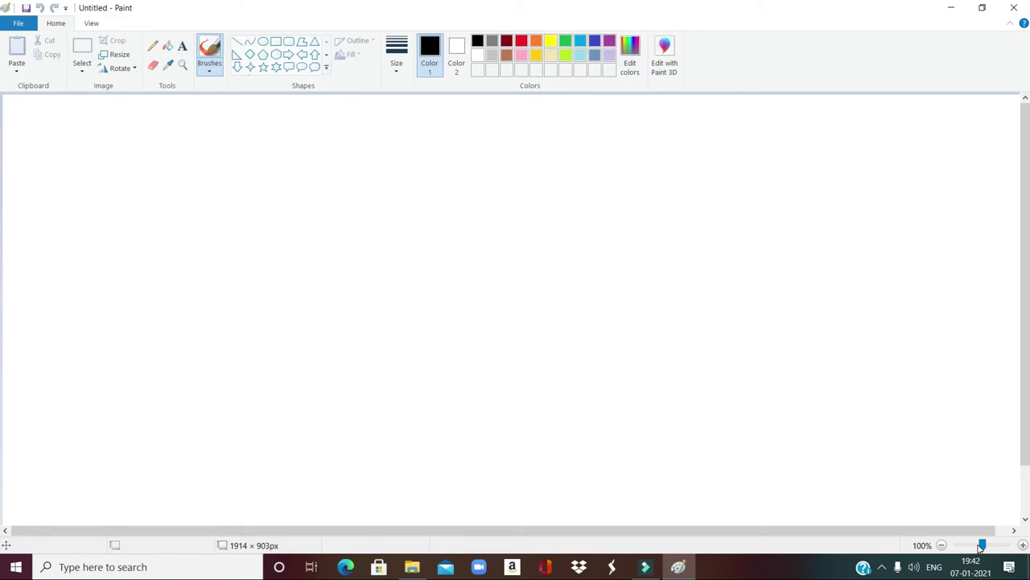
Step: Zoom the blank canvas out to 50% and back to 100%, twice
{"action": "left_click_drag", "start_coordinate": [982, 546], "coordinate": [970, 546]}
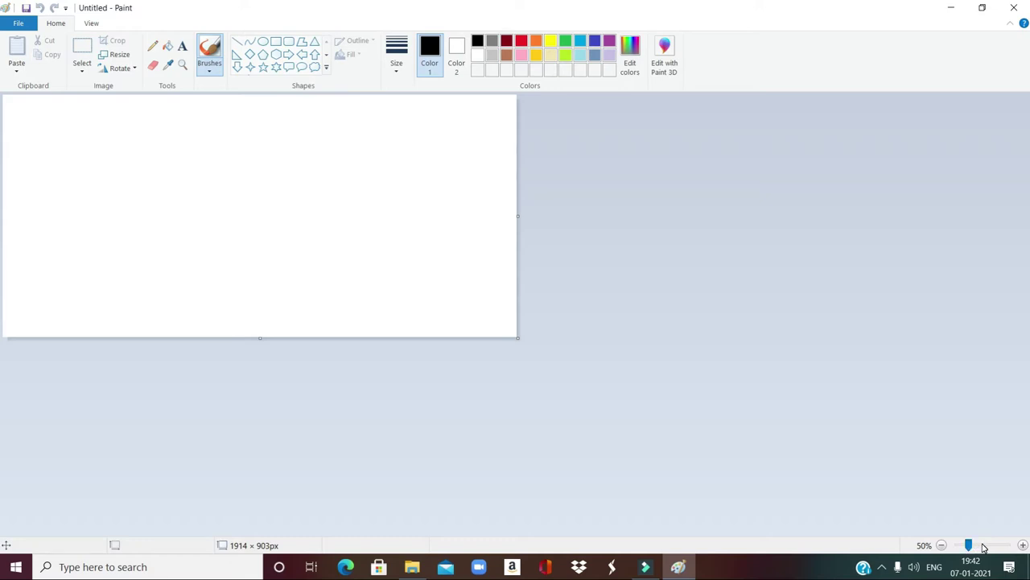
{"action": "left_click", "coordinate": [983, 547]}
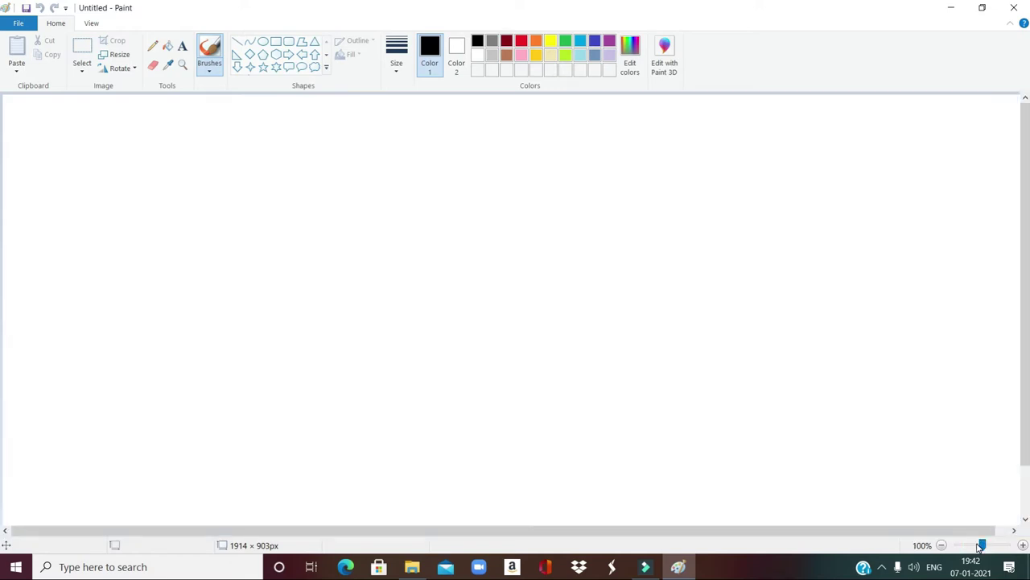
{"action": "left_click", "coordinate": [978, 547]}
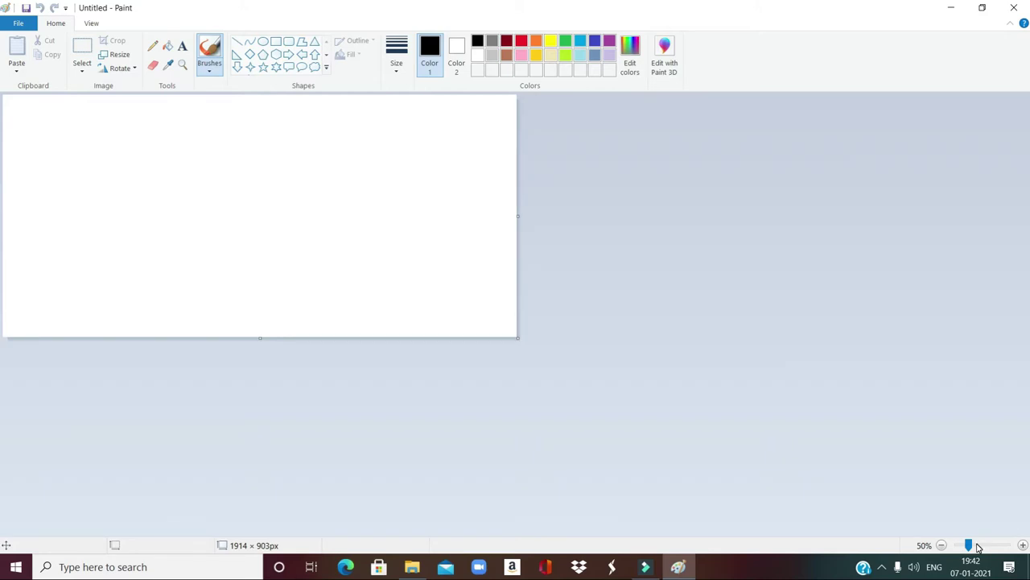
{"action": "left_click", "coordinate": [982, 547]}
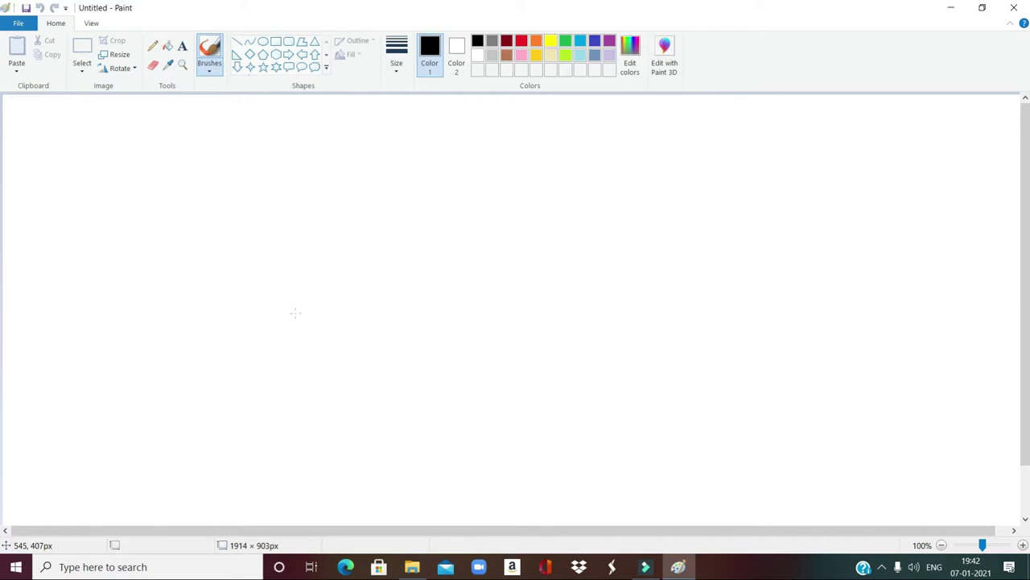
Step: Bring up the save dialog for the blank picture and close it without saving
{"action": "left_click", "coordinate": [22, 24]}
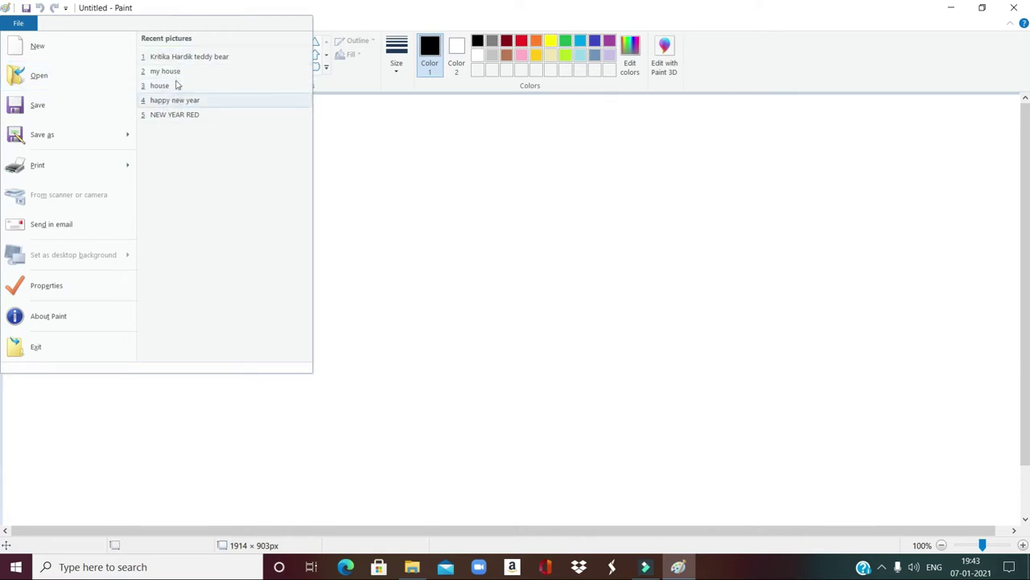
{"action": "left_click", "coordinate": [67, 107]}
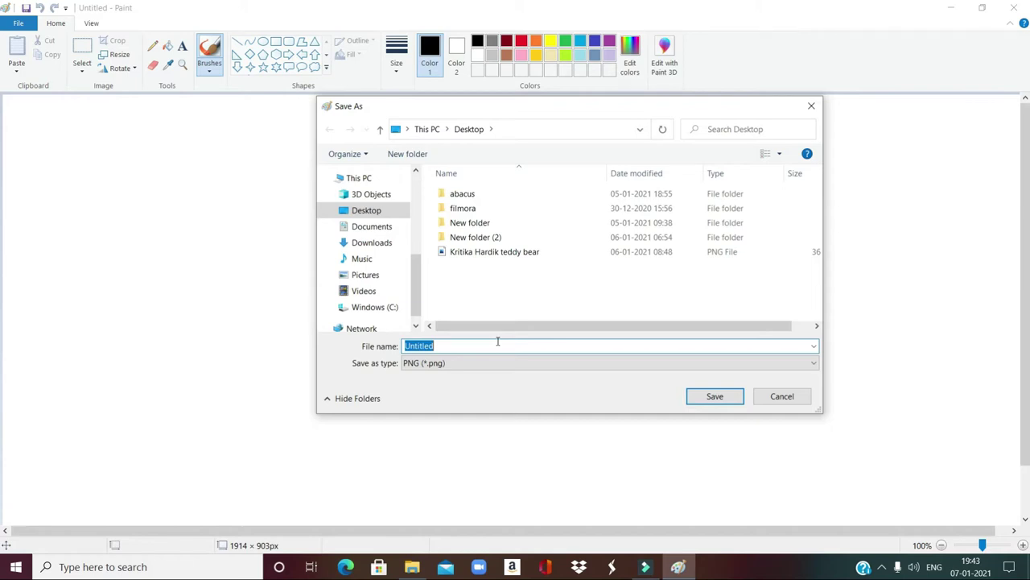
{"action": "left_click", "coordinate": [814, 103]}
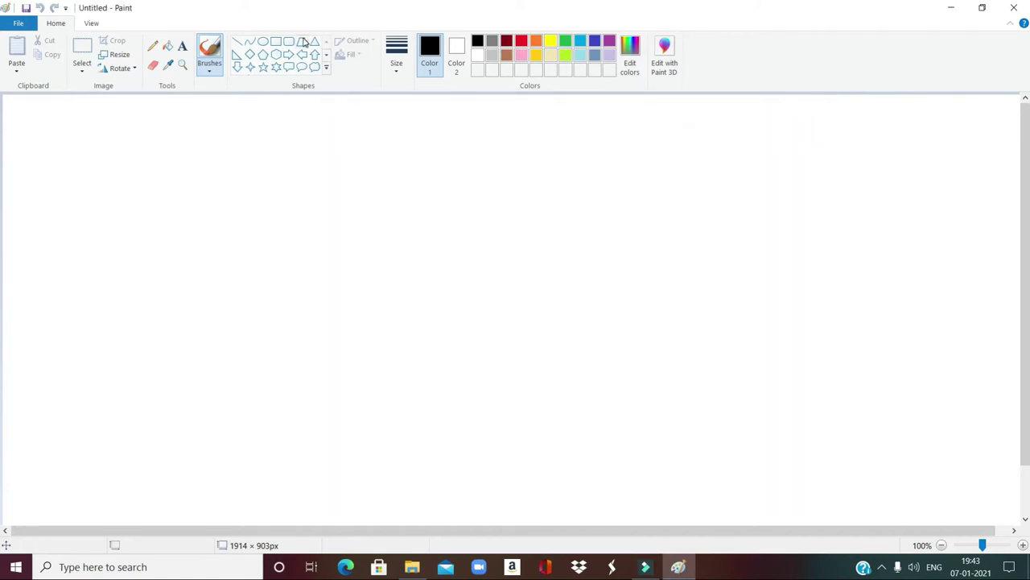
{"action": "left_click", "coordinate": [18, 23]}
{"action": "mouse_move", "coordinate": [56, 165]}
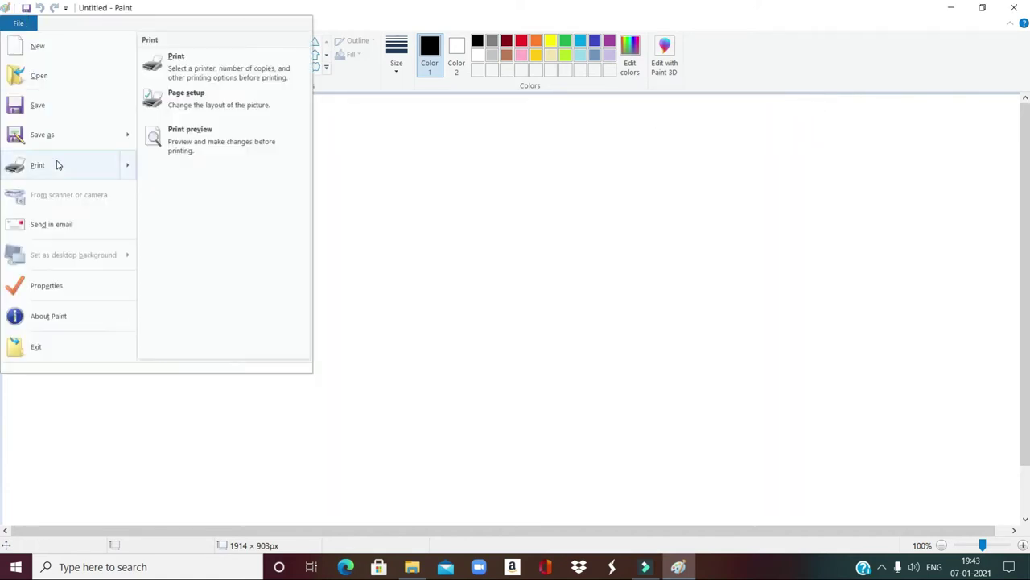
{"action": "mouse_move", "coordinate": [68, 143]}
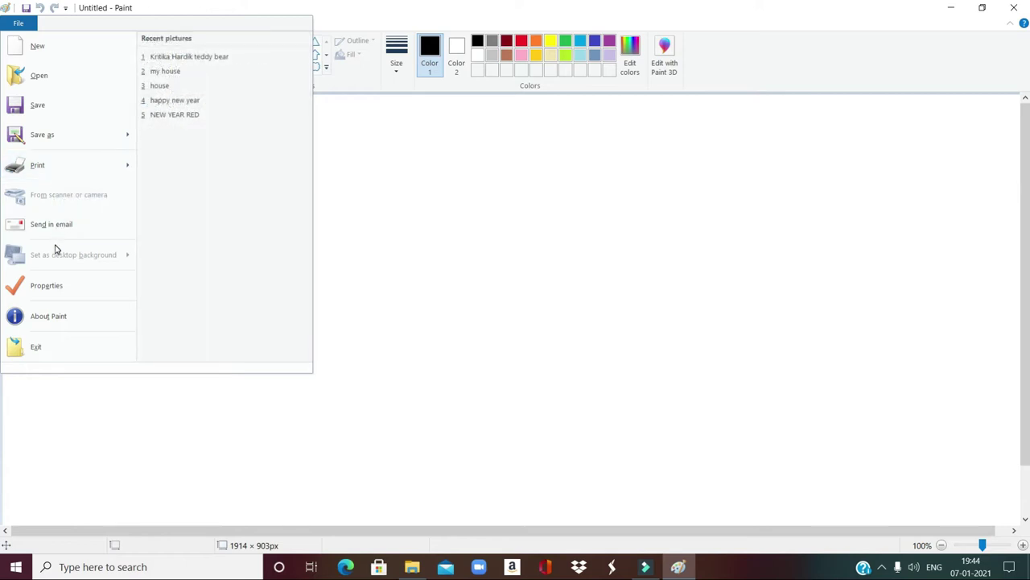
{"action": "left_click", "coordinate": [372, 232]}
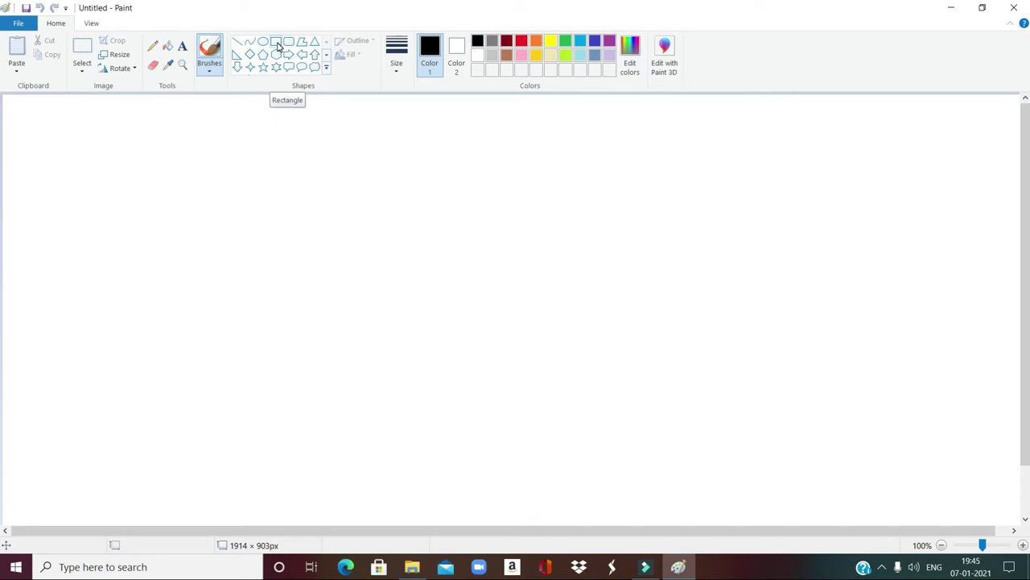
Step: Draw a black rectangle about 613 × 309 px in the lower middle of the canvas as the house wall and shift it slightly left
{"action": "left_click", "coordinate": [276, 43]}
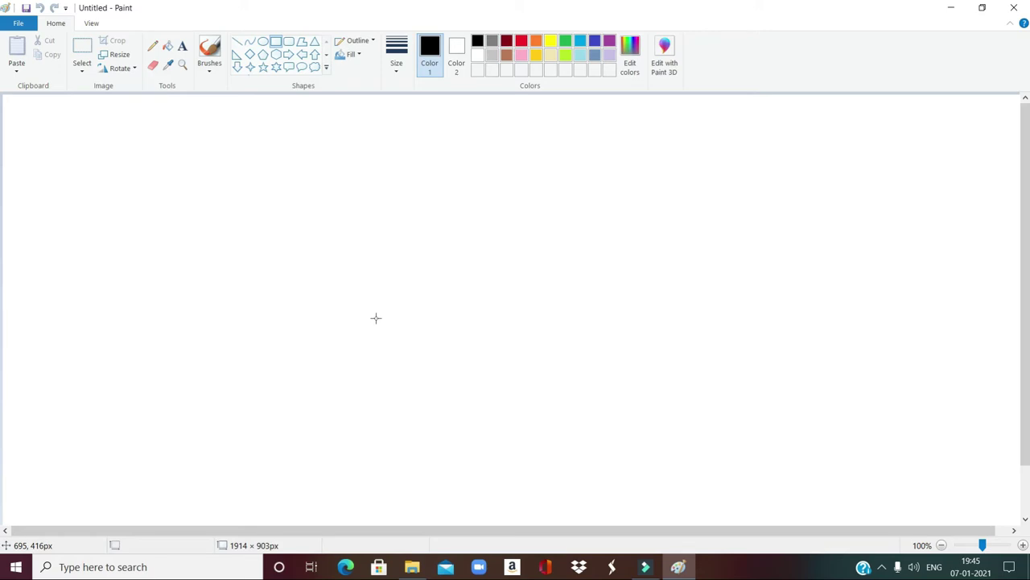
{"action": "left_click", "coordinate": [375, 318]}
{"action": "left_click_drag", "start_coordinate": [375, 318], "coordinate": [705, 483]}
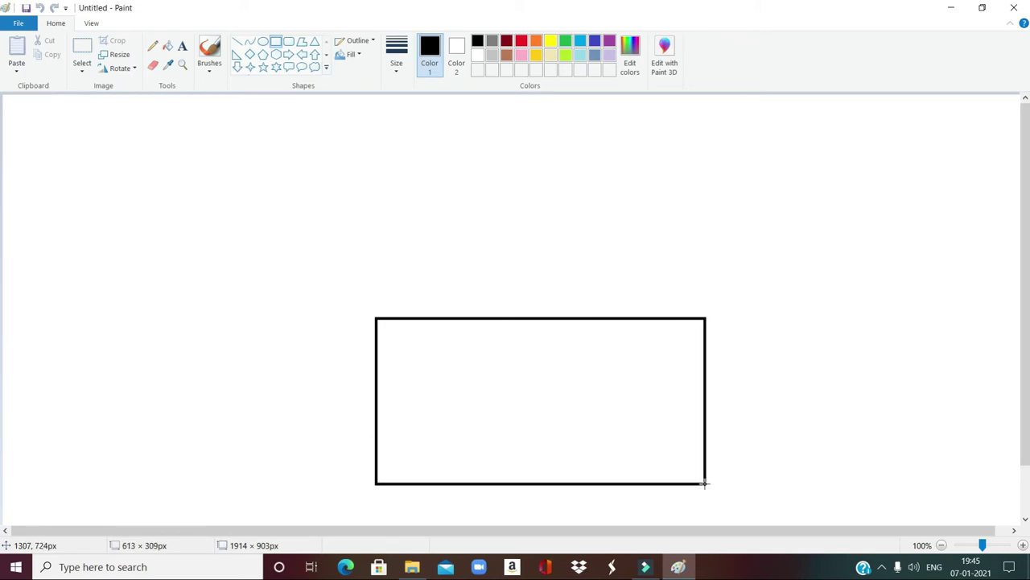
{"action": "left_click_drag", "start_coordinate": [705, 483], "coordinate": [705, 483]}
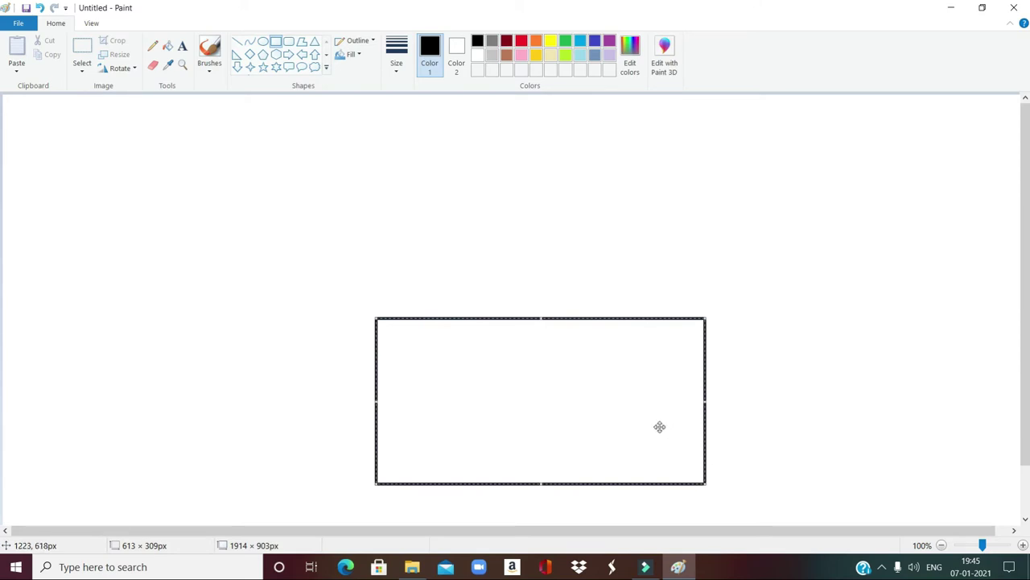
{"action": "left_click_drag", "start_coordinate": [617, 413], "coordinate": [565, 412]}
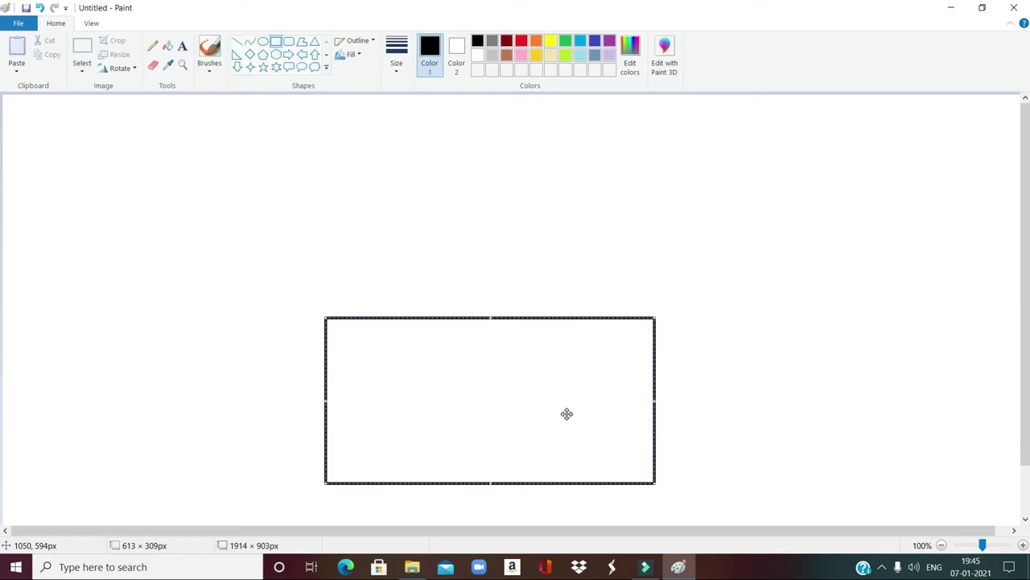
{"action": "left_click", "coordinate": [706, 331]}
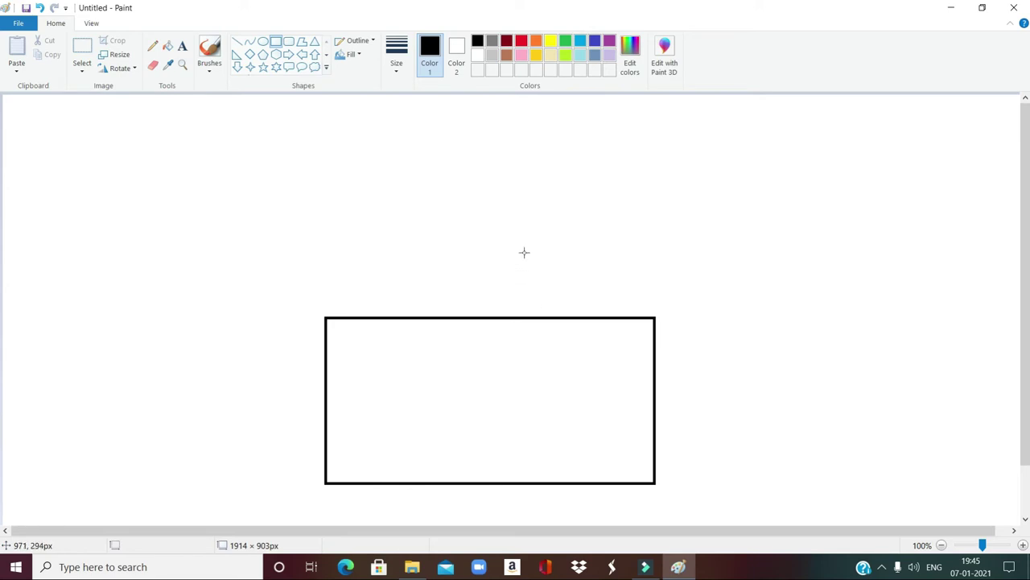
Step: Draw a triangle roof about 696 × 378 px and move it left so it sits centred on top of the wall rectangle
{"action": "left_click", "coordinate": [314, 42]}
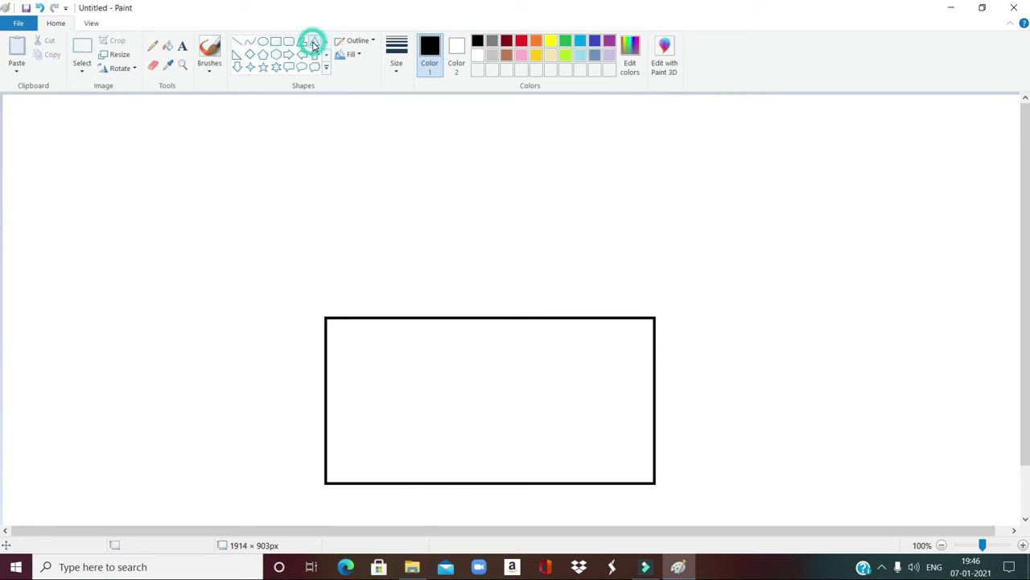
{"action": "left_click", "coordinate": [386, 111]}
{"action": "left_click_drag", "start_coordinate": [385, 112], "coordinate": [758, 315]}
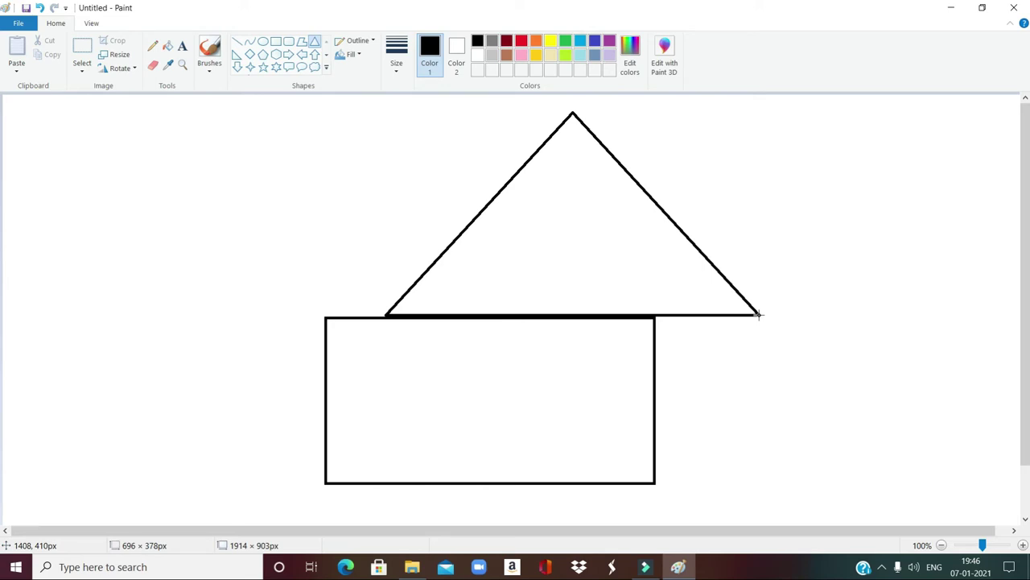
{"action": "left_click_drag", "start_coordinate": [758, 315], "coordinate": [758, 315]}
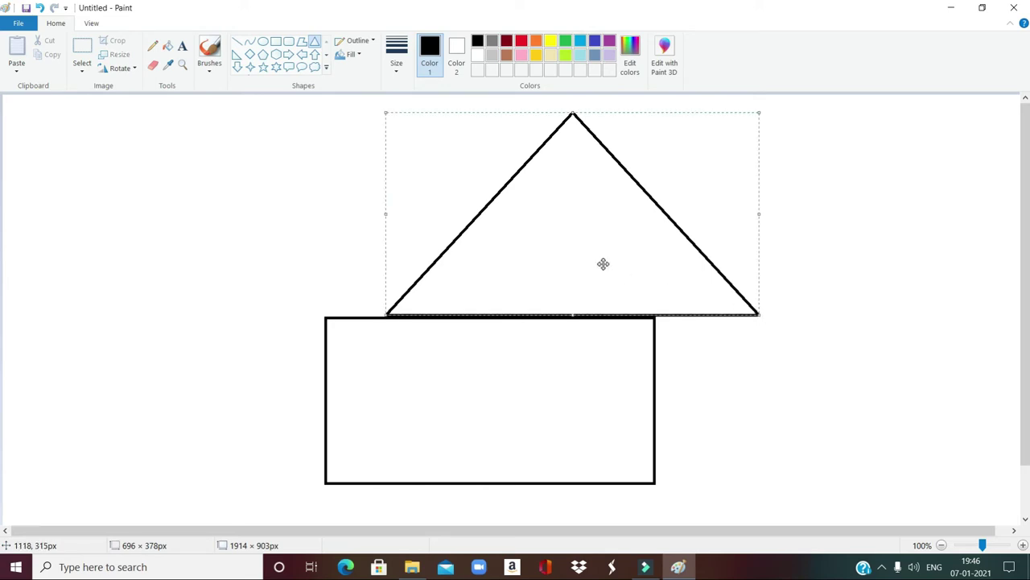
{"action": "left_click_drag", "start_coordinate": [597, 252], "coordinate": [517, 252]}
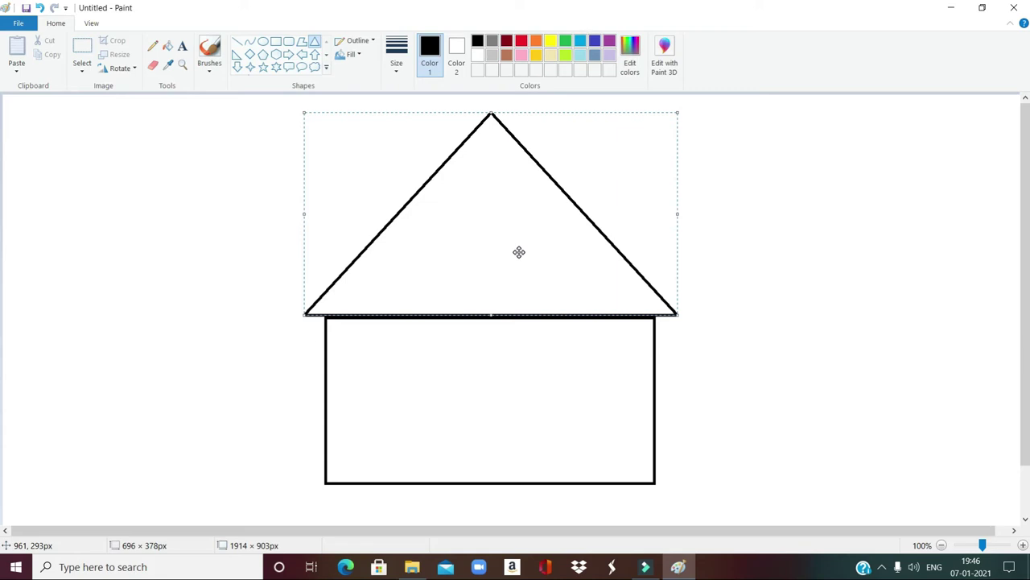
{"action": "left_click", "coordinate": [753, 180]}
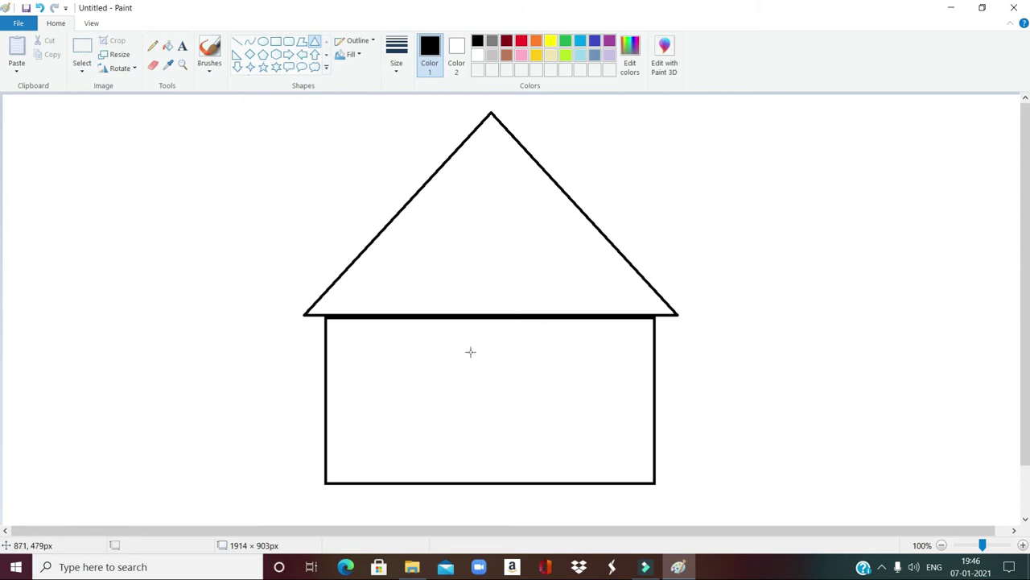
Step: Draw a door rectangle about 148 × 217 px at the base of the wall and nudge it to the centre
{"action": "left_click", "coordinate": [274, 44]}
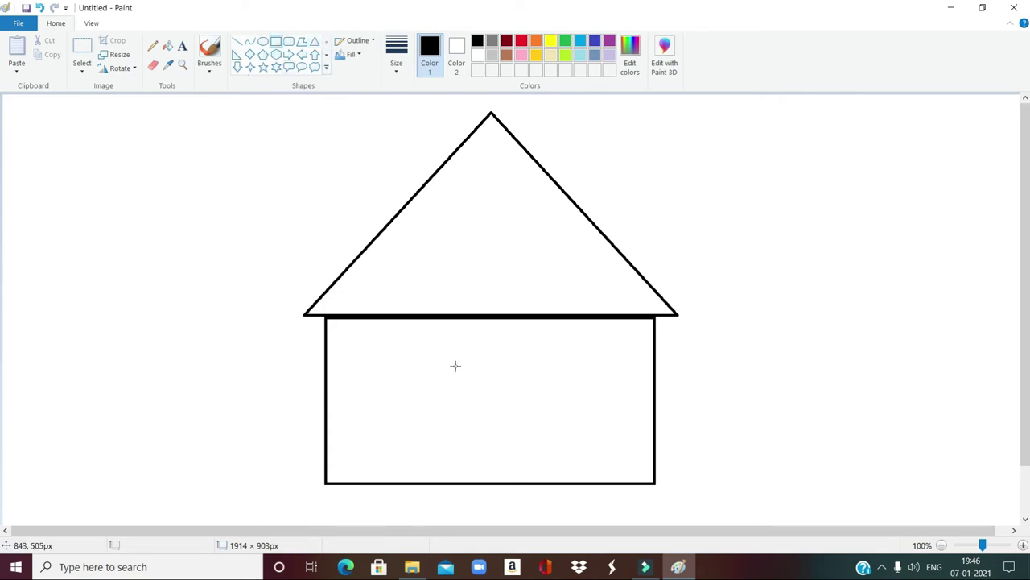
{"action": "mouse_move", "coordinate": [454, 366]}
{"action": "left_mouse_down"}
{"action": "mouse_move", "coordinate": [506, 421]}
{"action": "mouse_move", "coordinate": [533, 482]}
{"action": "left_mouse_up"}
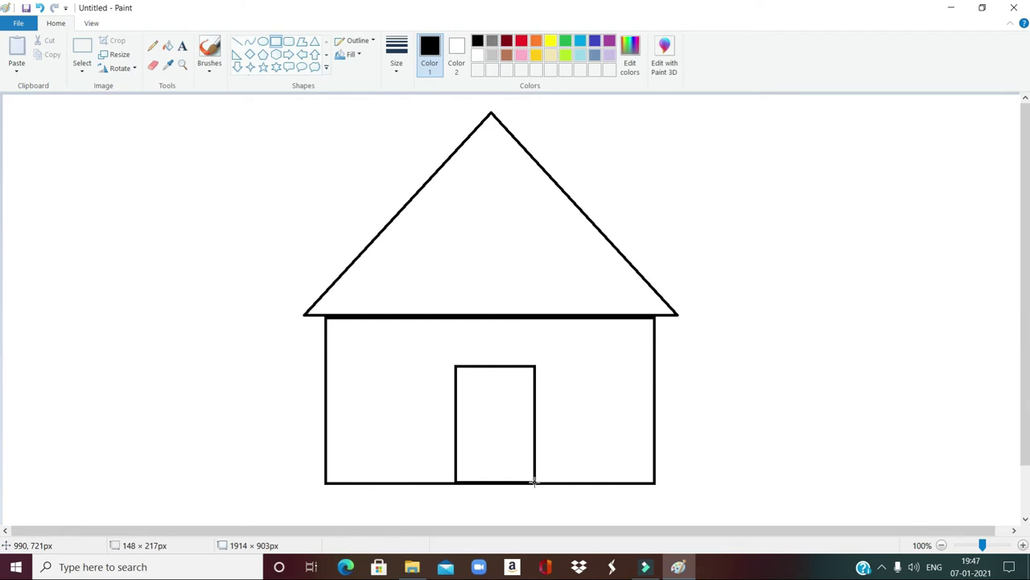
{"action": "left_click_drag", "start_coordinate": [533, 481], "coordinate": [534, 481]}
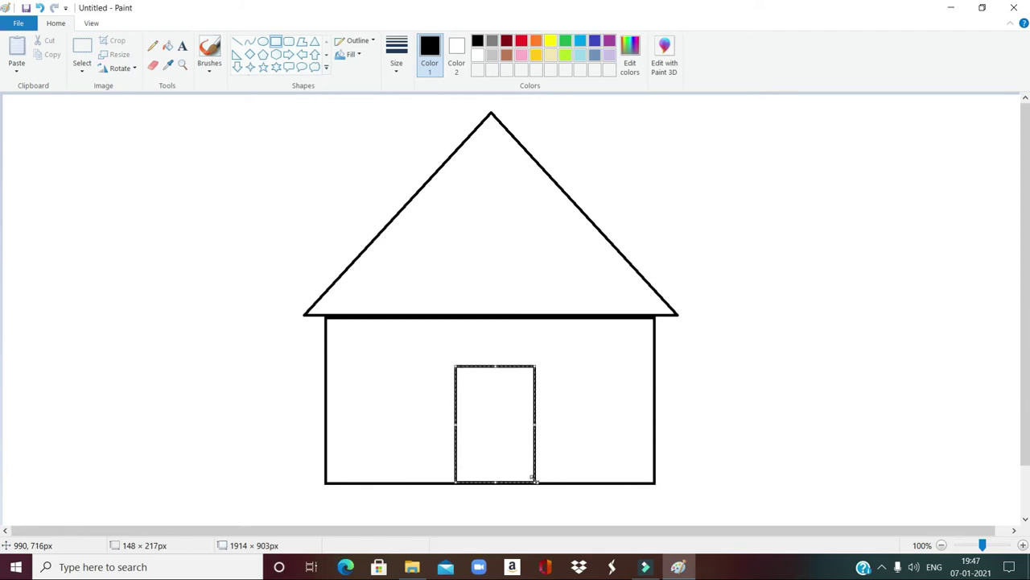
{"action": "mouse_move", "coordinate": [492, 423]}
{"action": "left_mouse_down"}
{"action": "mouse_move", "coordinate": [559, 398]}
{"action": "mouse_move", "coordinate": [455, 412]}
{"action": "mouse_move", "coordinate": [588, 408]}
{"action": "mouse_move", "coordinate": [497, 408]}
{"action": "mouse_move", "coordinate": [489, 422]}
{"action": "left_mouse_up"}
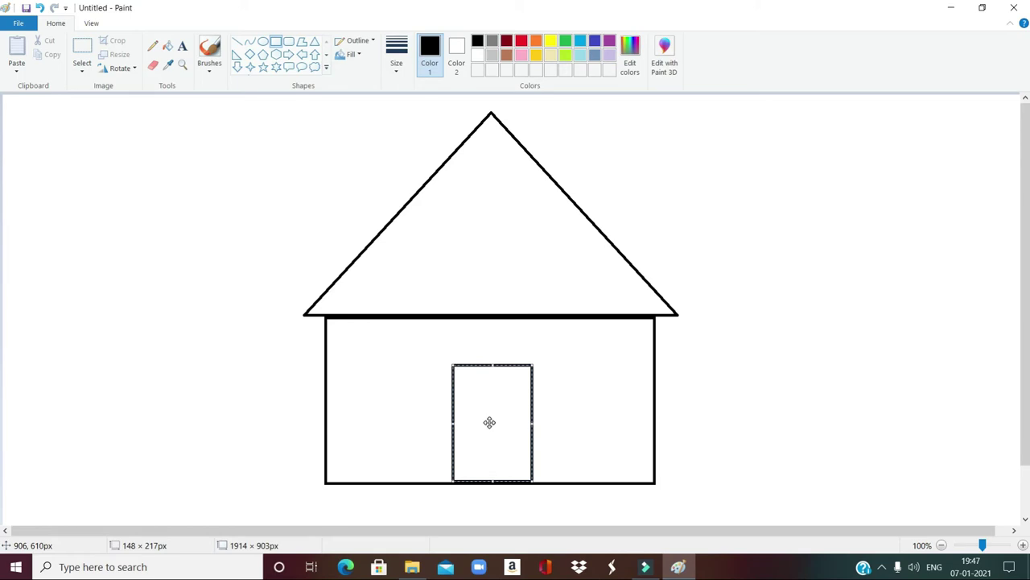
{"action": "left_click", "coordinate": [570, 382]}
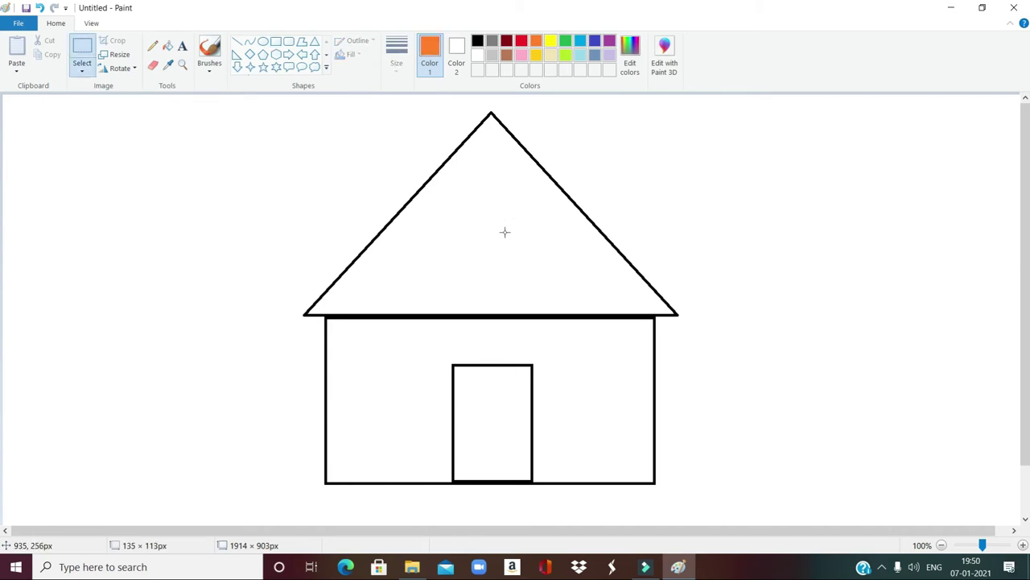
Step: Draw a round window about 98 × 95 px in the roof, make its outline black, and centre it under the peak
{"action": "left_click", "coordinate": [263, 42]}
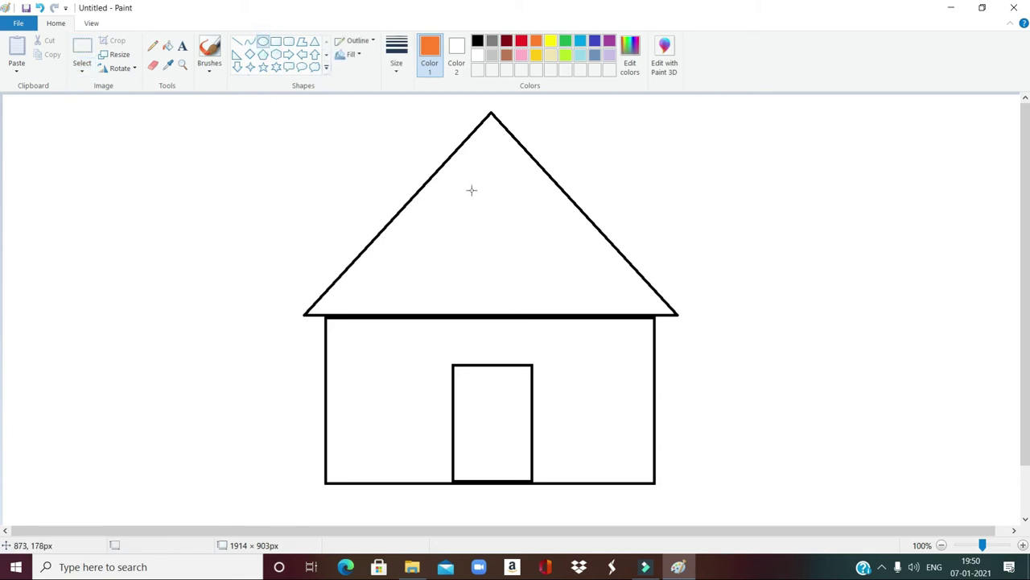
{"action": "left_click_drag", "start_coordinate": [472, 190], "coordinate": [521, 238]}
{"action": "left_click_drag", "start_coordinate": [521, 238], "coordinate": [524, 241]}
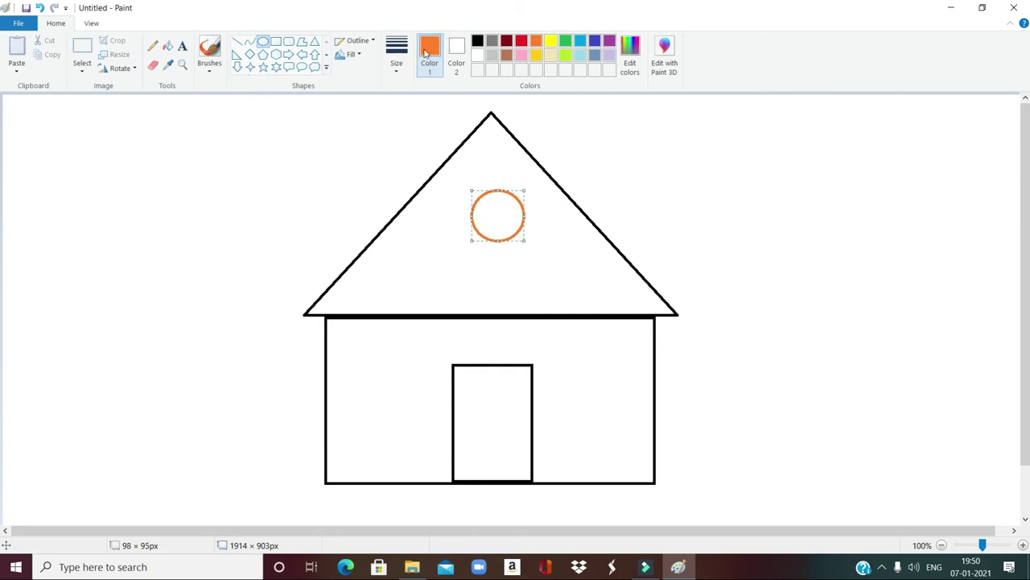
{"action": "left_click", "coordinate": [477, 42]}
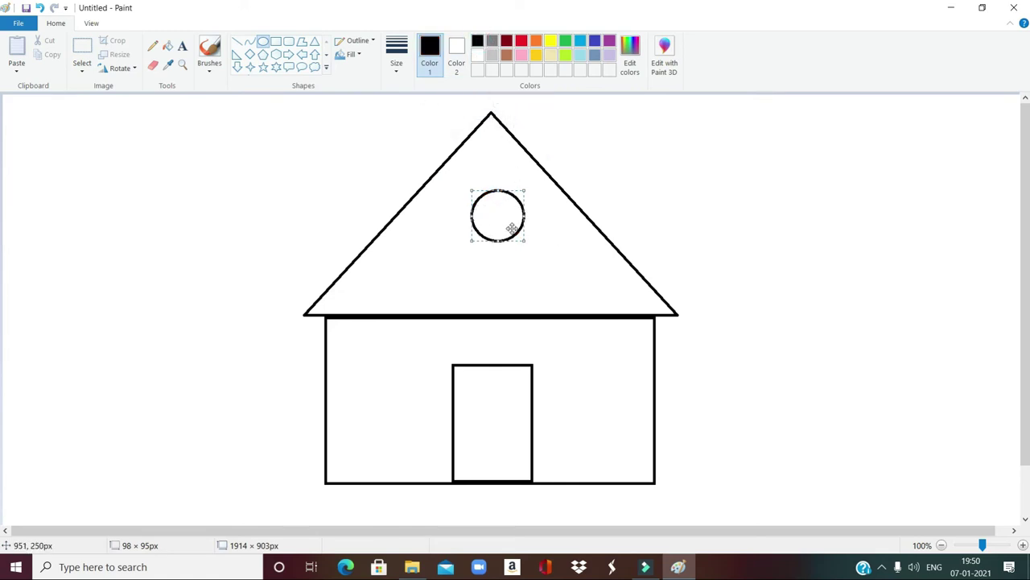
{"action": "mouse_move", "coordinate": [506, 224]}
{"action": "left_mouse_down"}
{"action": "mouse_move", "coordinate": [471, 248]}
{"action": "mouse_move", "coordinate": [483, 251]}
{"action": "mouse_move", "coordinate": [484, 229]}
{"action": "mouse_move", "coordinate": [499, 223]}
{"action": "left_mouse_up"}
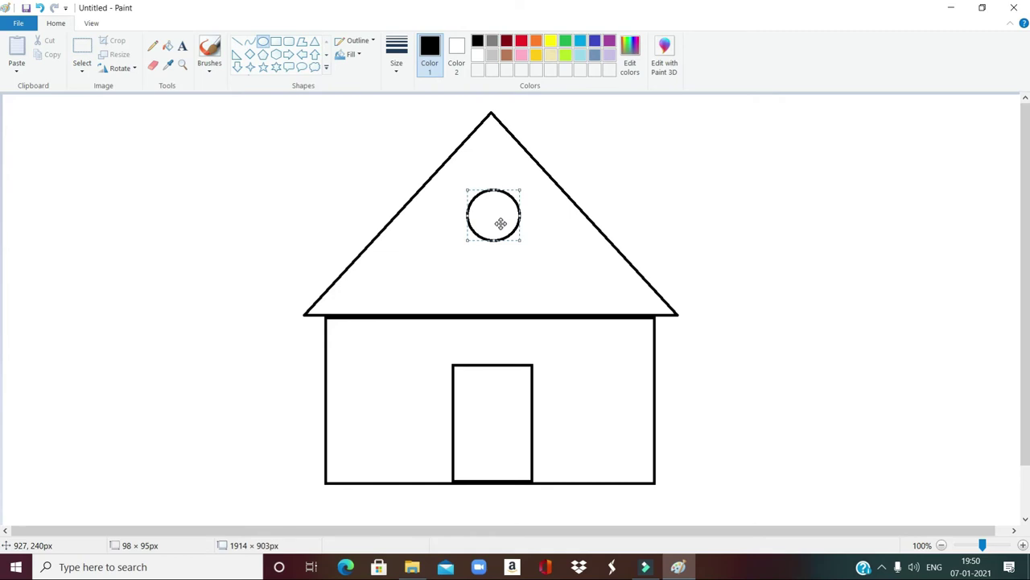
Step: Fill the round window with red and the triangular roof around it with yellow
{"action": "left_click", "coordinate": [547, 242]}
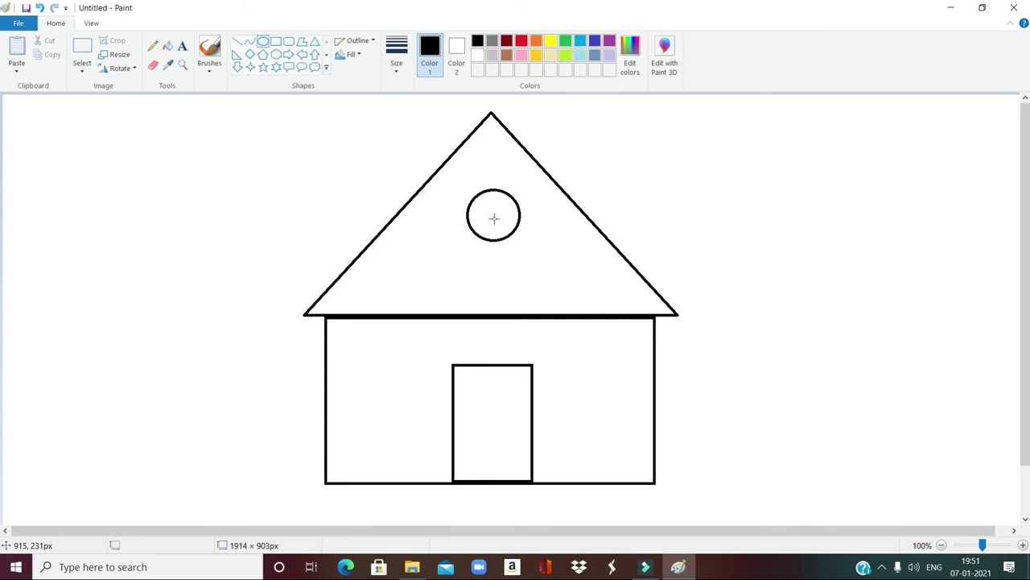
{"action": "left_click", "coordinate": [167, 48]}
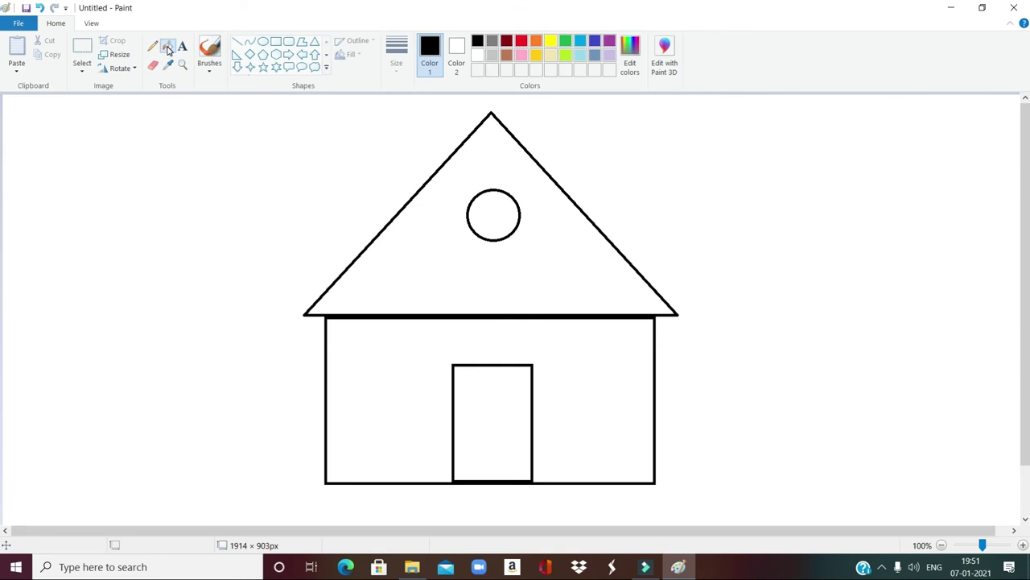
{"action": "left_click", "coordinate": [523, 42]}
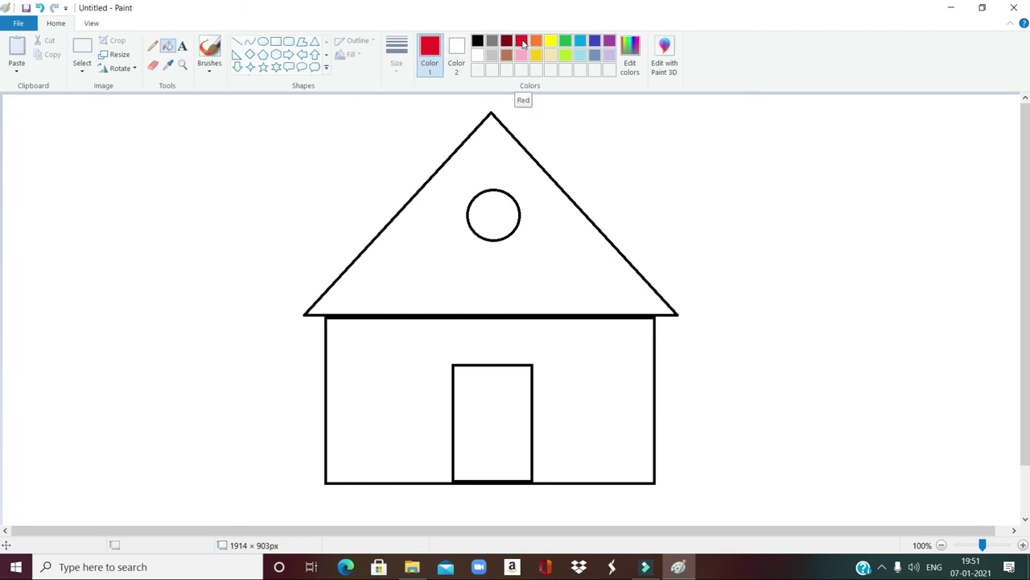
{"action": "left_click", "coordinate": [500, 208]}
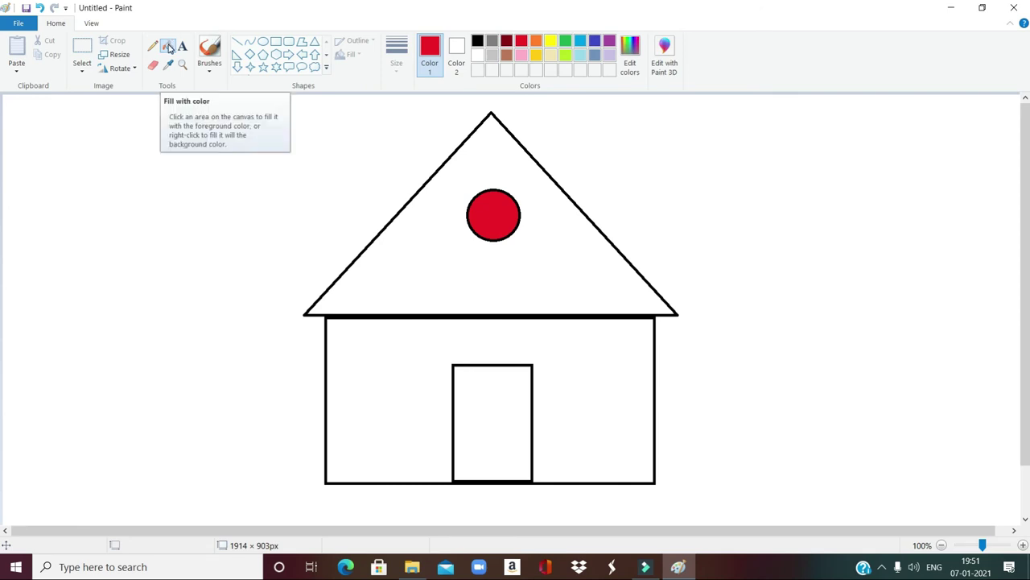
{"action": "left_click", "coordinate": [552, 42]}
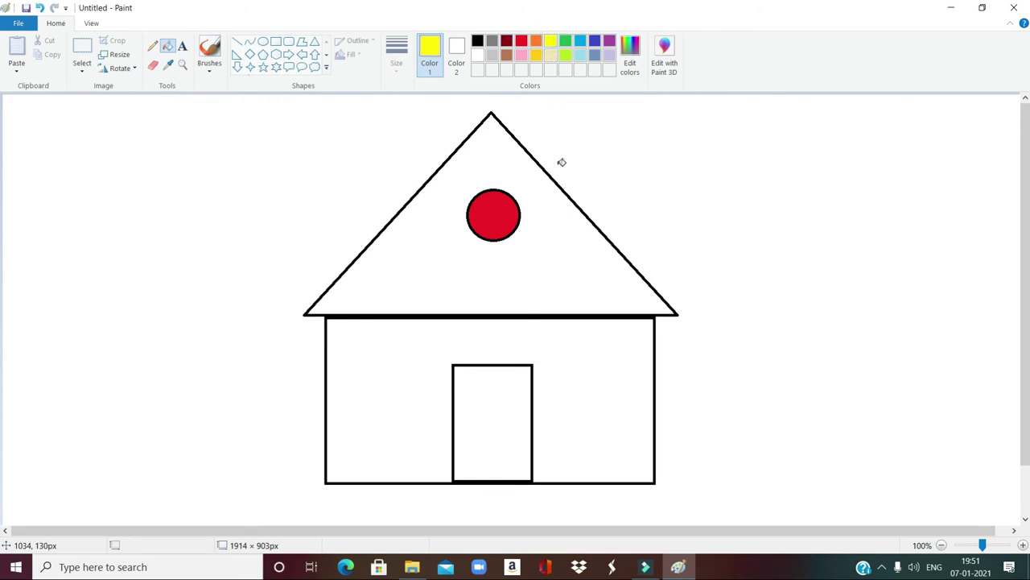
{"action": "left_click", "coordinate": [547, 243]}
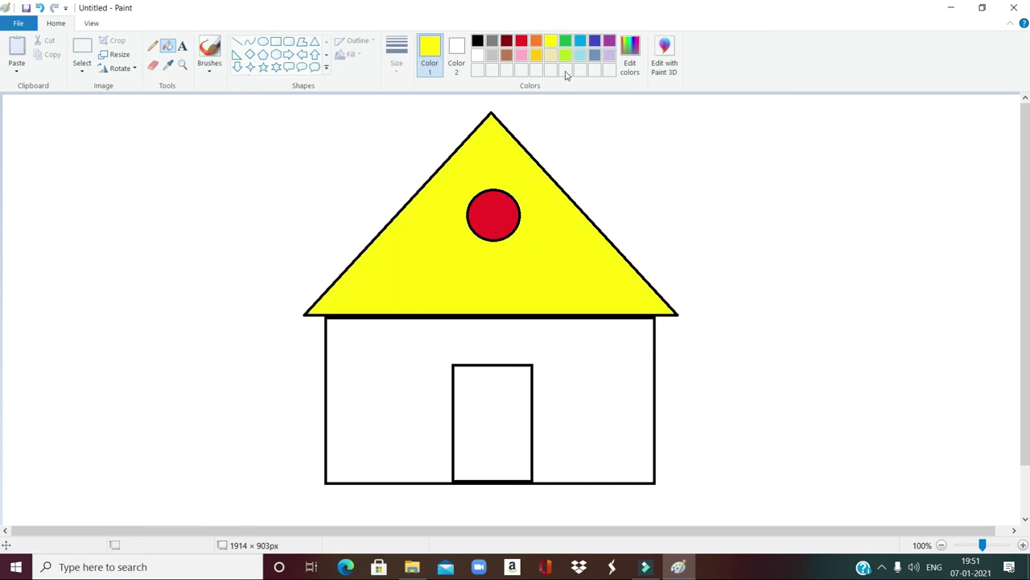
Step: Fill the door with green and the surrounding house wall with turquoise blue
{"action": "left_click", "coordinate": [566, 44]}
{"action": "left_click", "coordinate": [507, 388]}
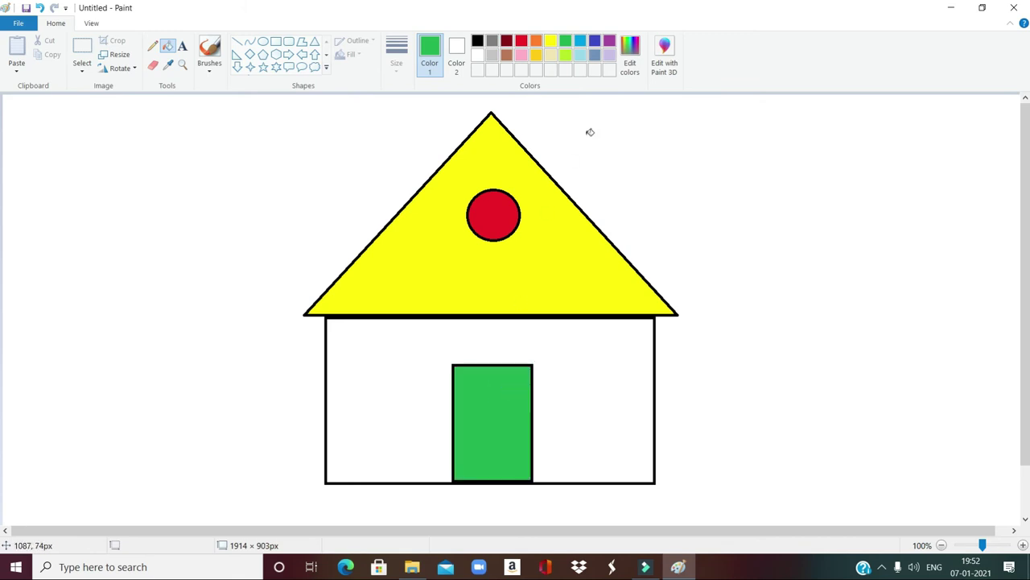
{"action": "left_click", "coordinate": [580, 42]}
{"action": "left_click", "coordinate": [573, 344]}
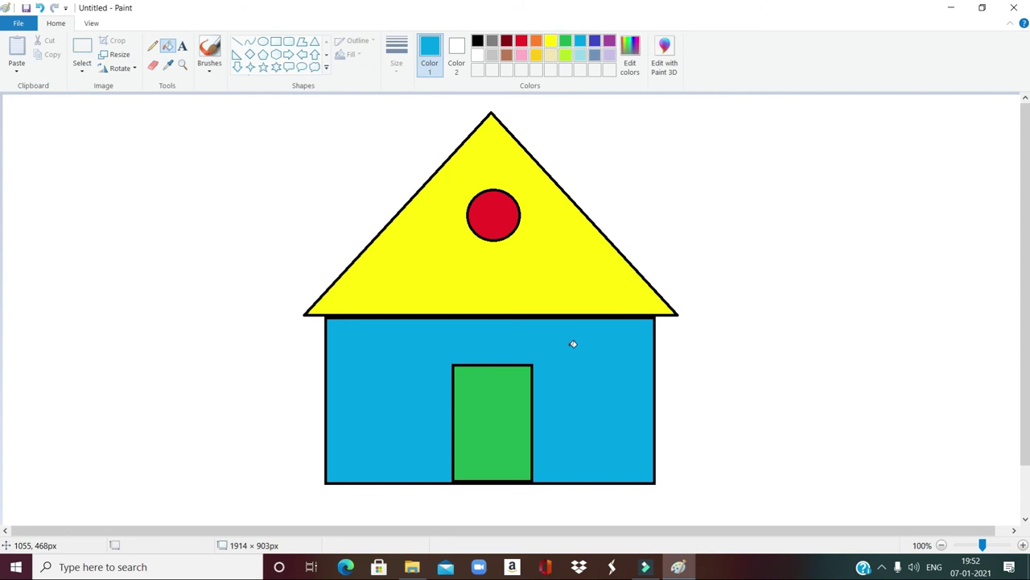
Step: Start saving the drawing and replace the default file name with "my house"
{"action": "left_click", "coordinate": [19, 25]}
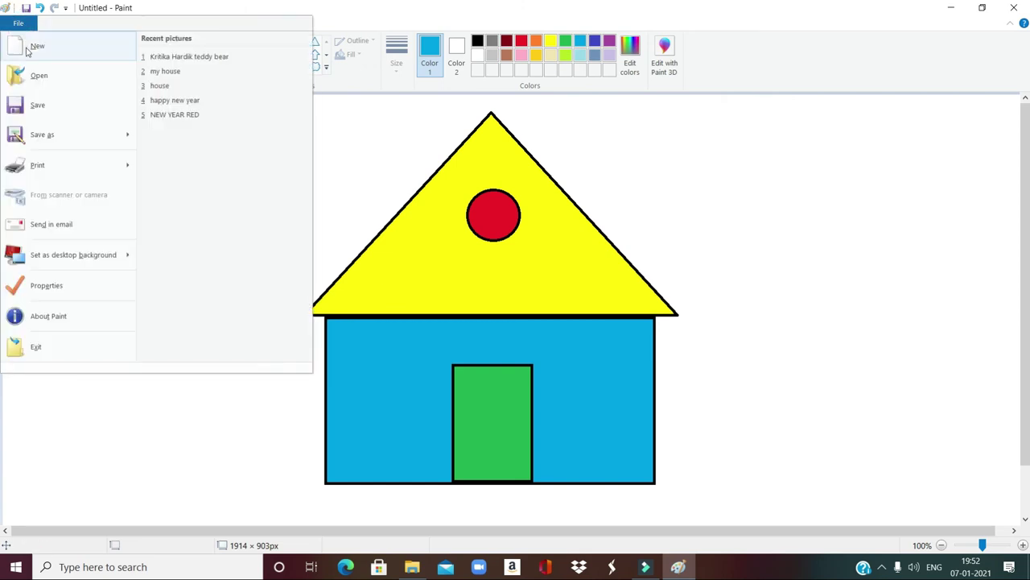
{"action": "left_click", "coordinate": [34, 105]}
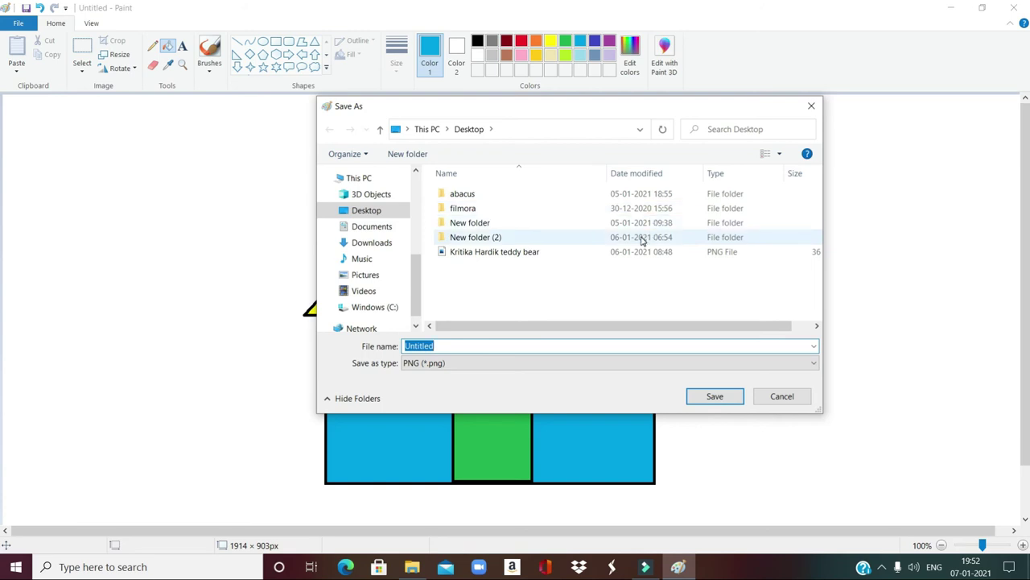
{"action": "left_click", "coordinate": [447, 346]}
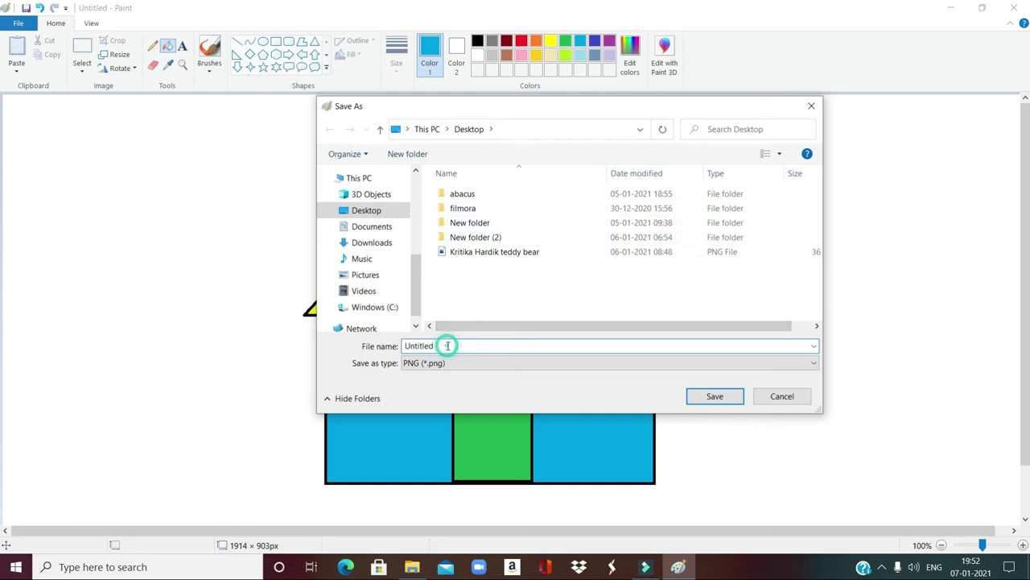
{"action": "key", "text": "BackSpace"}
{"action": "key", "text": "BackSpace"}
{"action": "key", "text": "BackSpace"}
{"action": "key", "text": "BackSpace"}
{"action": "key", "text": "BackSpace"}
{"action": "key", "text": "BackSpace"}
{"action": "key", "text": "BackSpace"}
{"action": "key", "text": "BackSpace"}
{"action": "type", "text": "house"}
{"action": "key", "text": "BackSpace"}
{"action": "key", "text": "BackSpace"}
{"action": "key", "text": "BackSpace"}
{"action": "key", "text": "BackSpace"}
{"action": "key", "text": "BackSpace"}
{"action": "type", "text": "my house"}
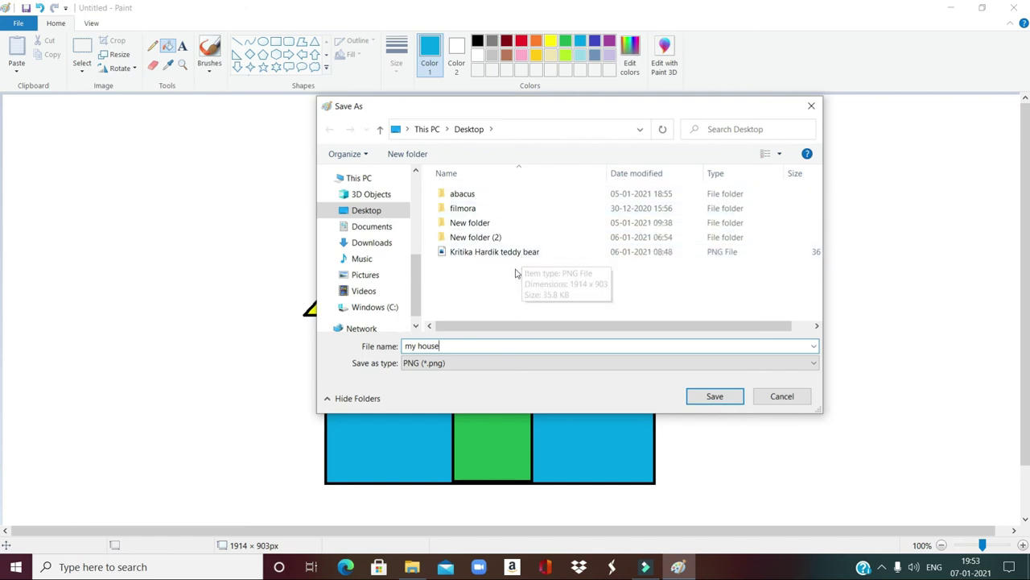
Step: Save the picture to the Desktop as a PNG and close Paint
{"action": "left_click", "coordinate": [381, 211]}
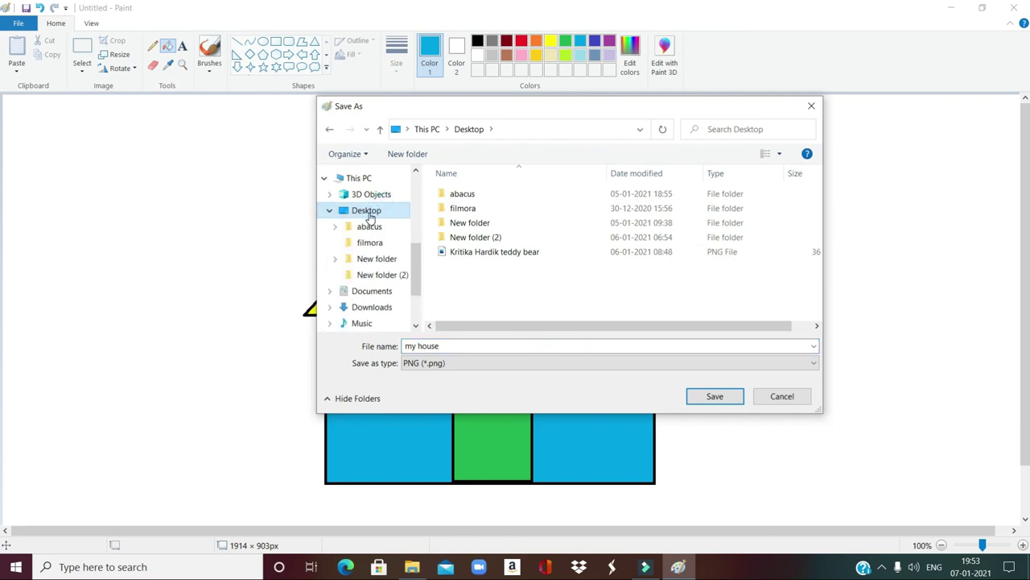
{"action": "left_click", "coordinate": [452, 347]}
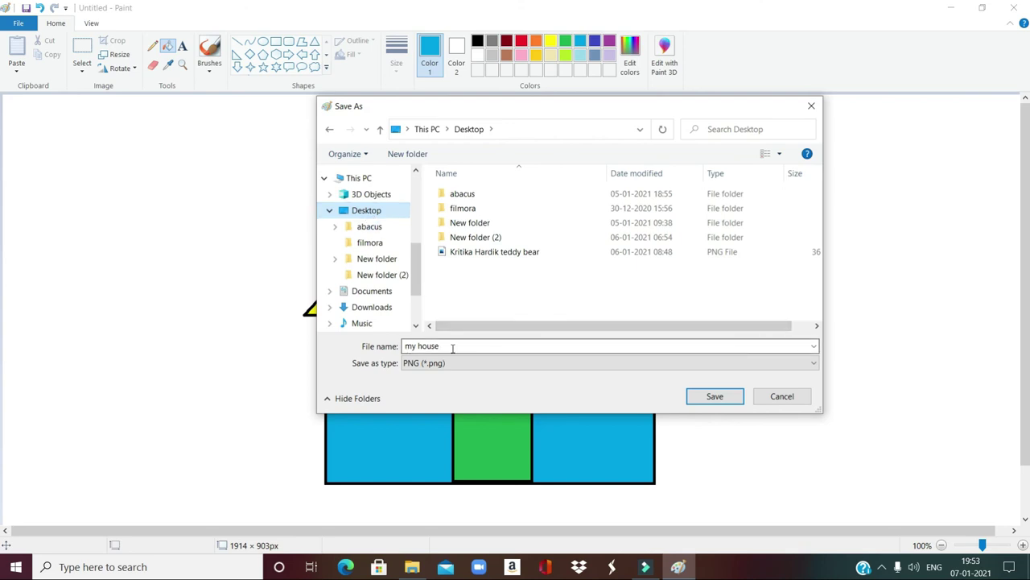
{"action": "left_click", "coordinate": [713, 397]}
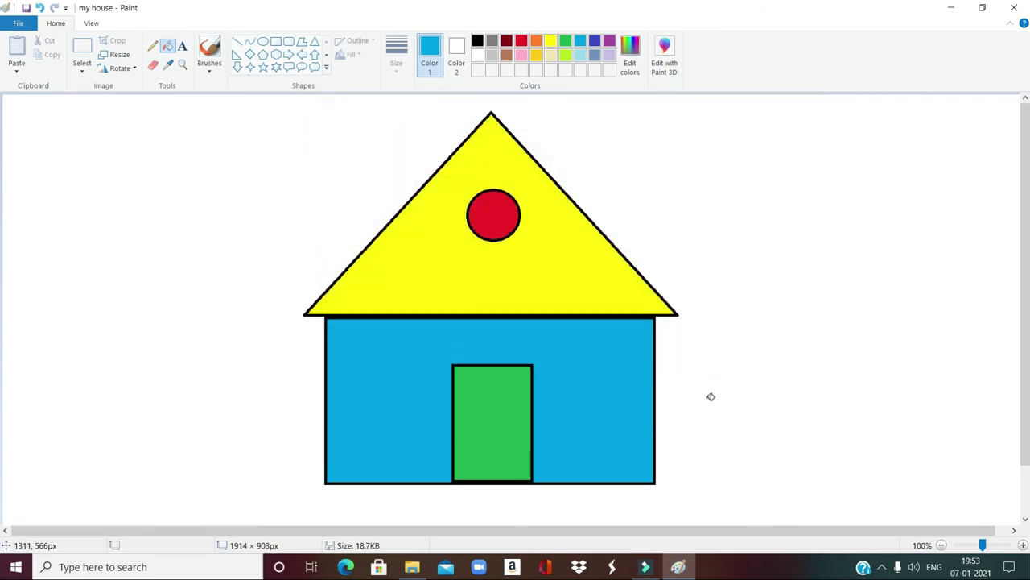
{"action": "left_click", "coordinate": [1015, 9]}
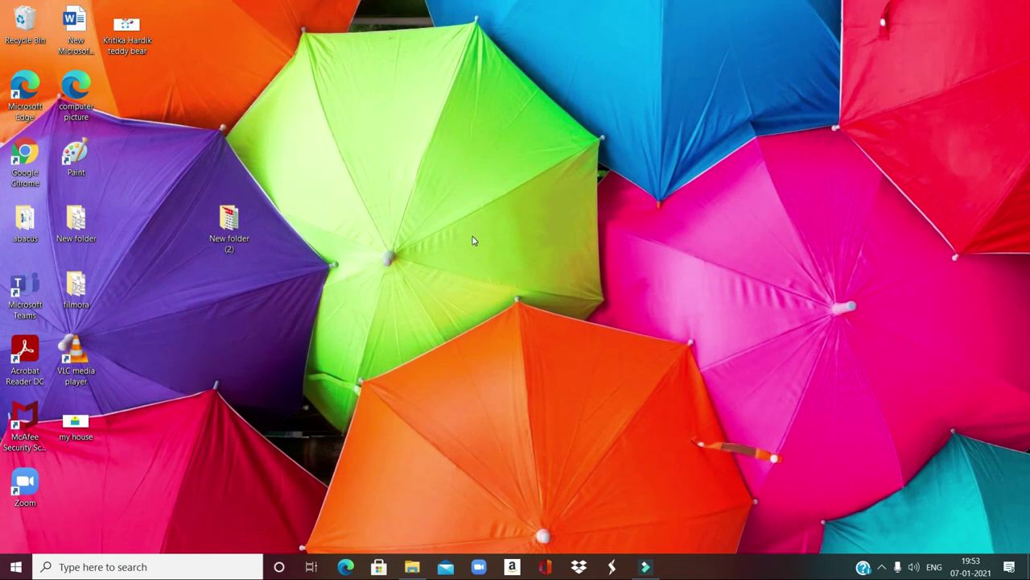
Step: Open the saved "my house" picture from the desktop to check it, and close the viewer
{"action": "double_click", "coordinate": [78, 422]}
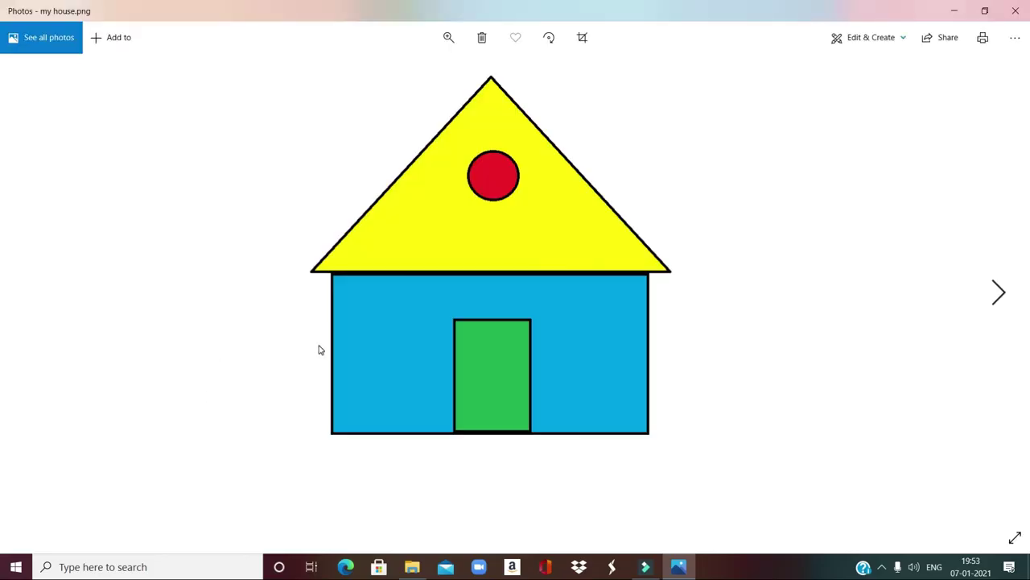
{"action": "left_click", "coordinate": [1019, 9]}
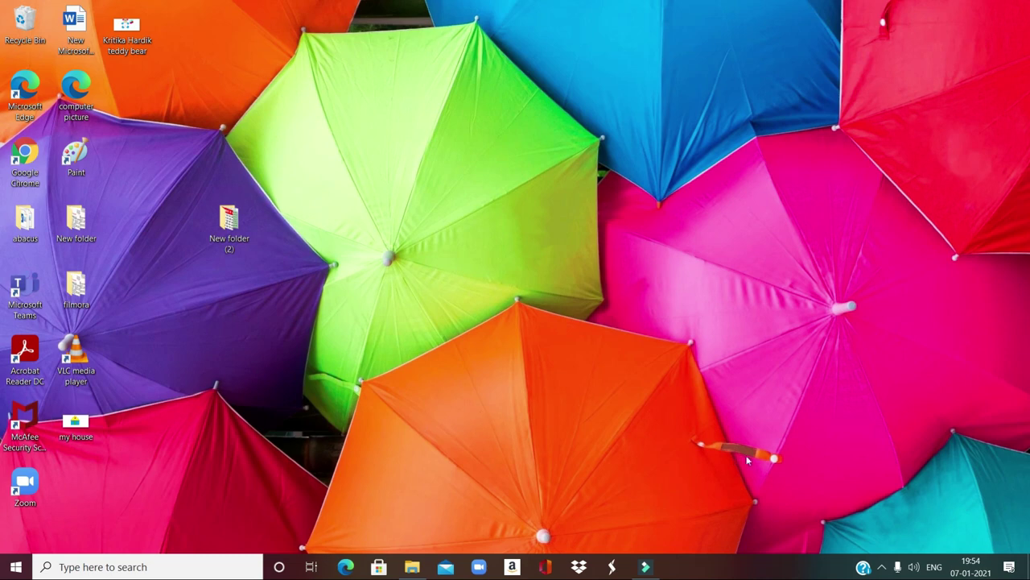
{"action": "left_click", "coordinate": [883, 566]}
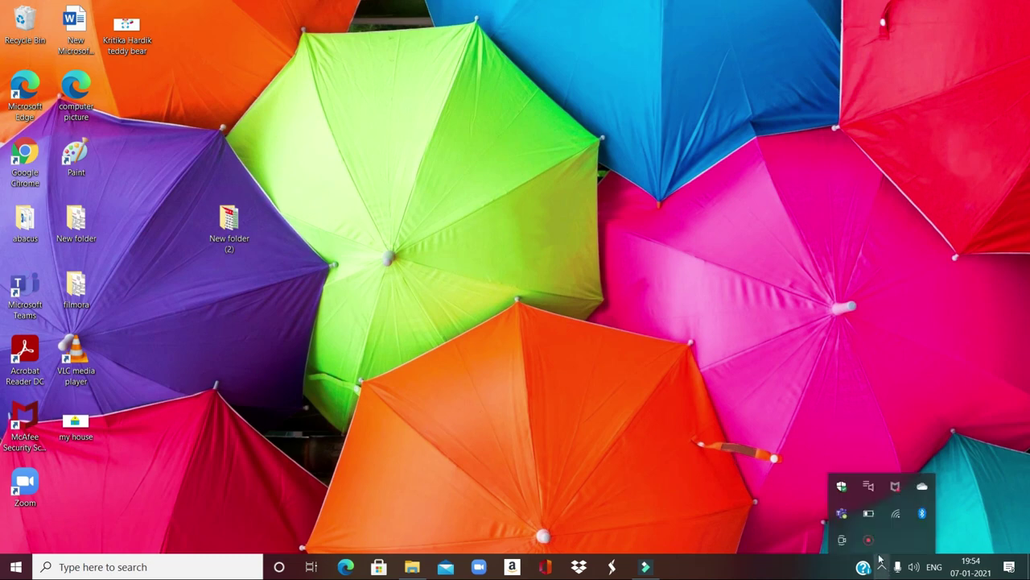